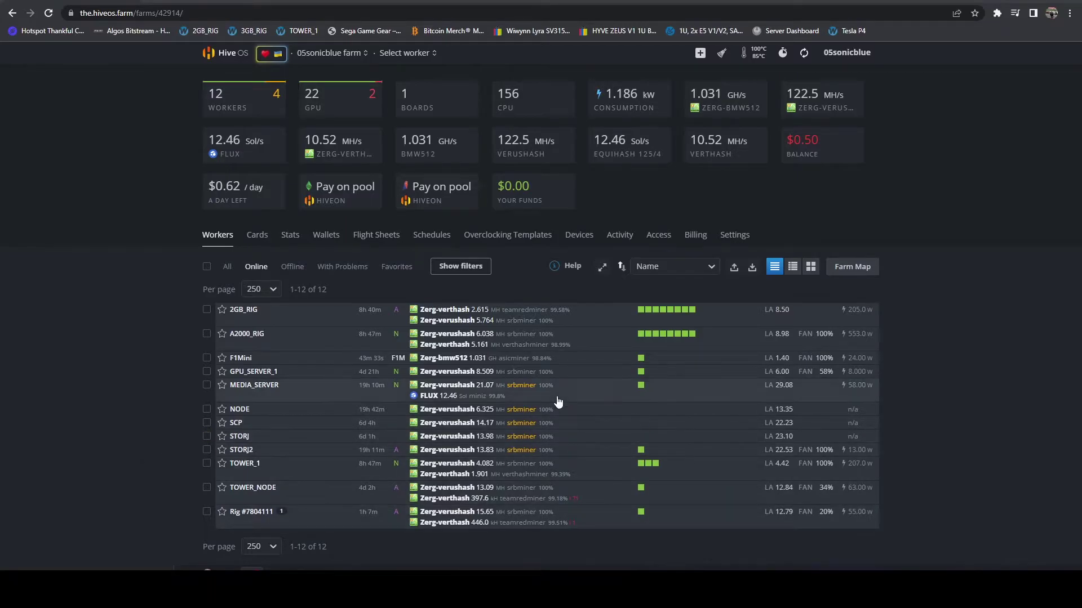
Clear Rig #7804111's old command, then paste, correct and run the Ookla speedtest install command
click(257, 513)
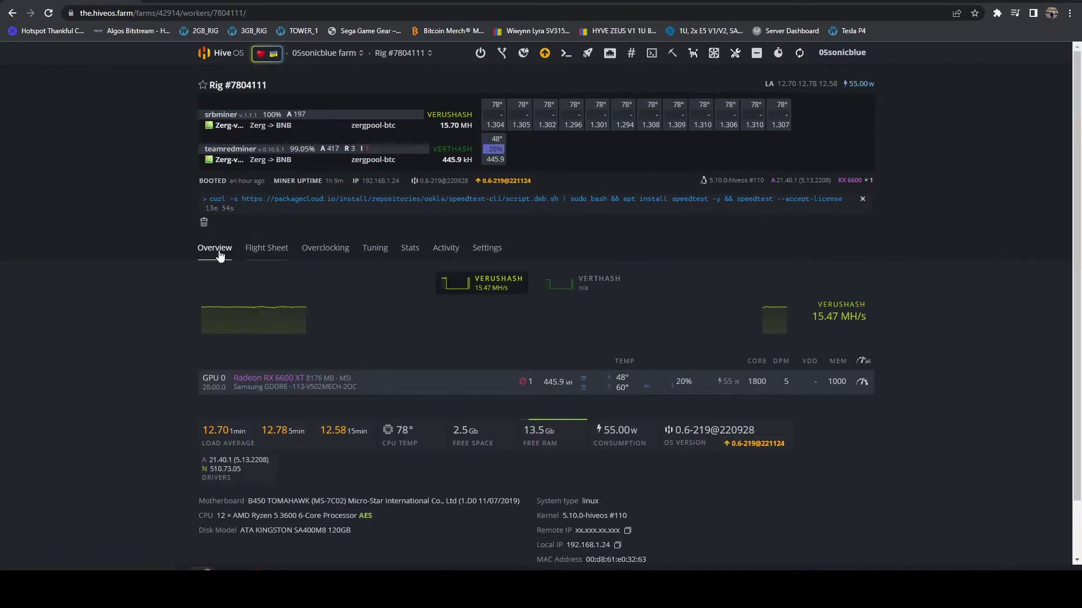
click(204, 224)
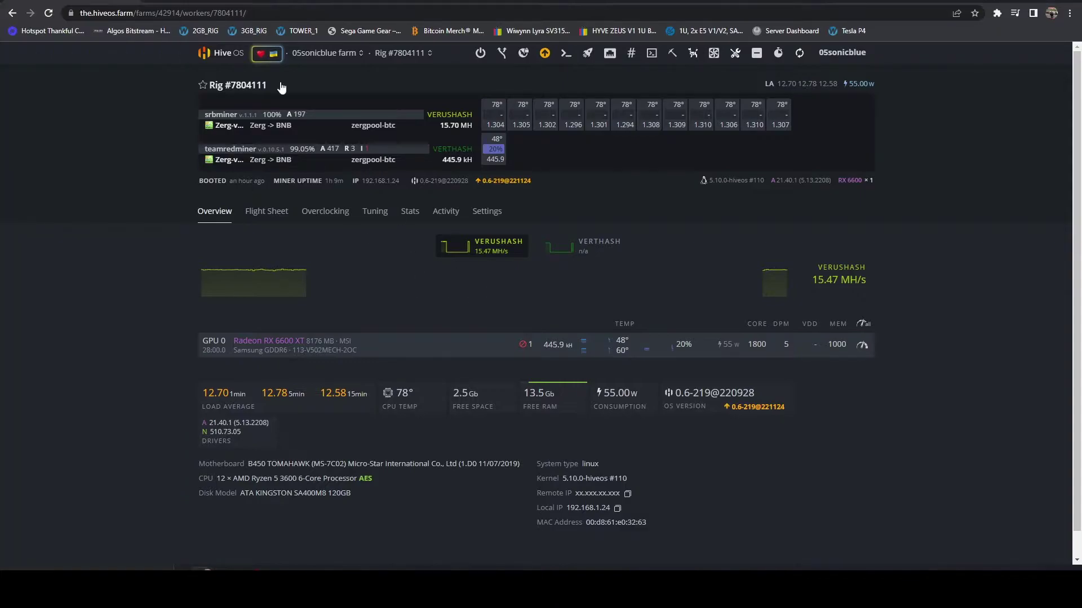
click(565, 54)
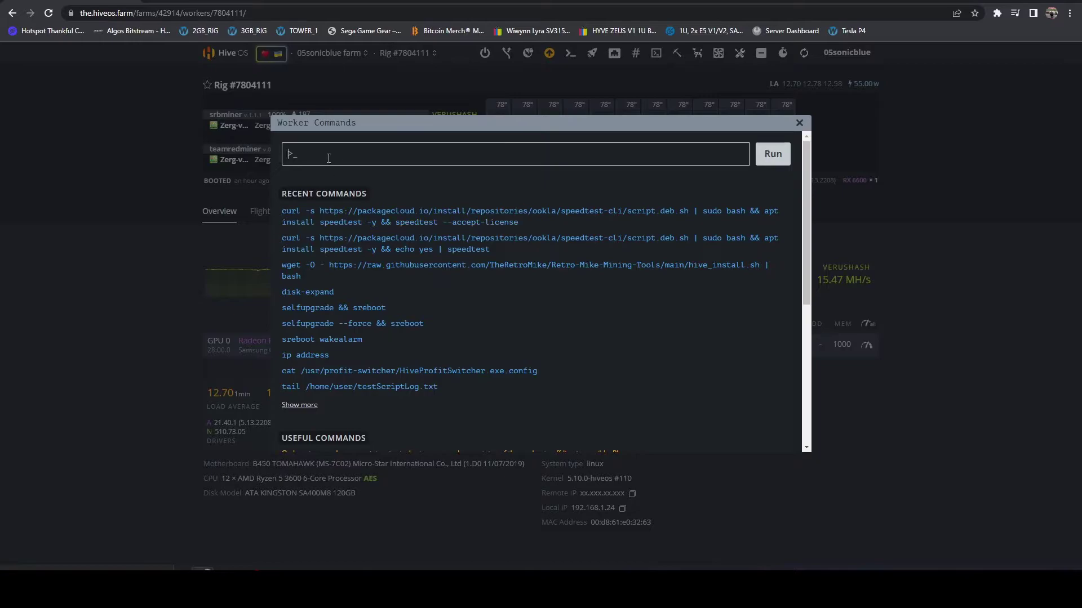
text(curl -s https://packagecloud.io/install/repositories/ookla/speedtest-cli/script.deb.sh | sudo bash && apt install speedtest -y && speedtest --accept-license)
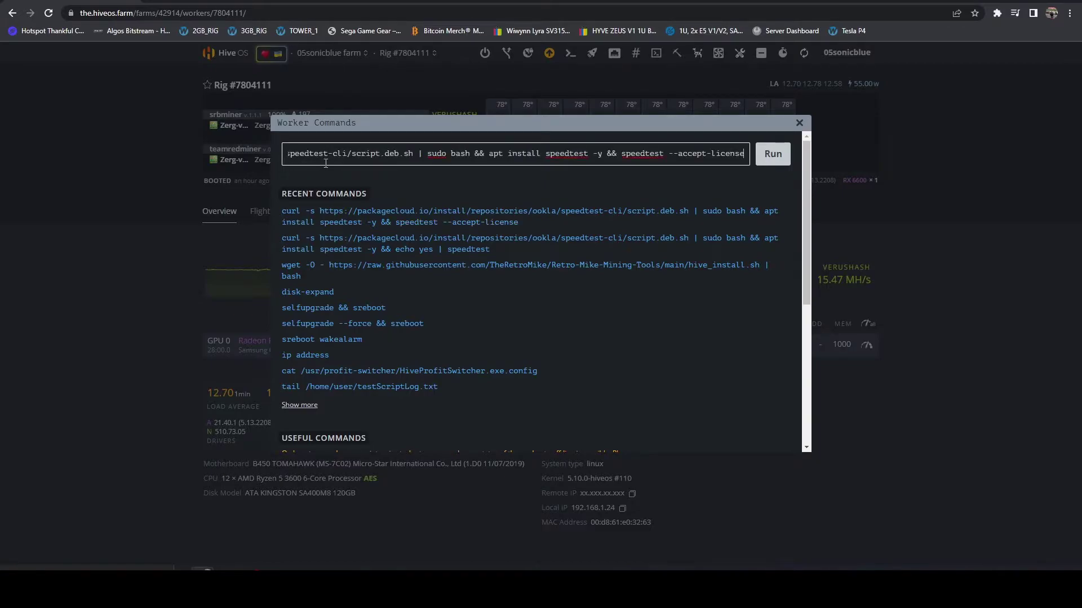
drag(370, 158, 269, 149)
click(355, 160)
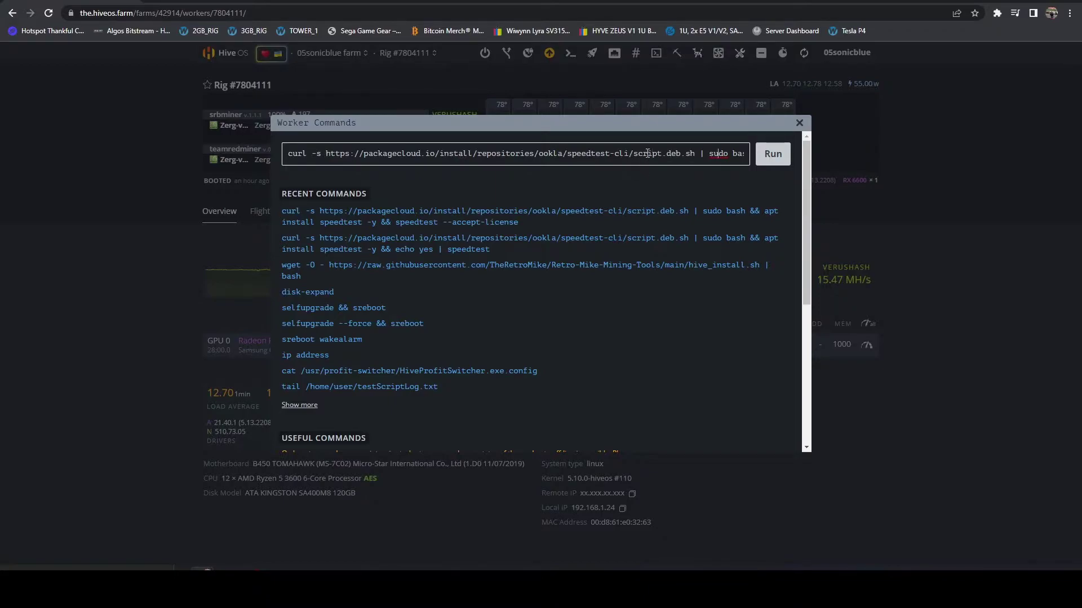
text(h && apt install speedtest -y && )
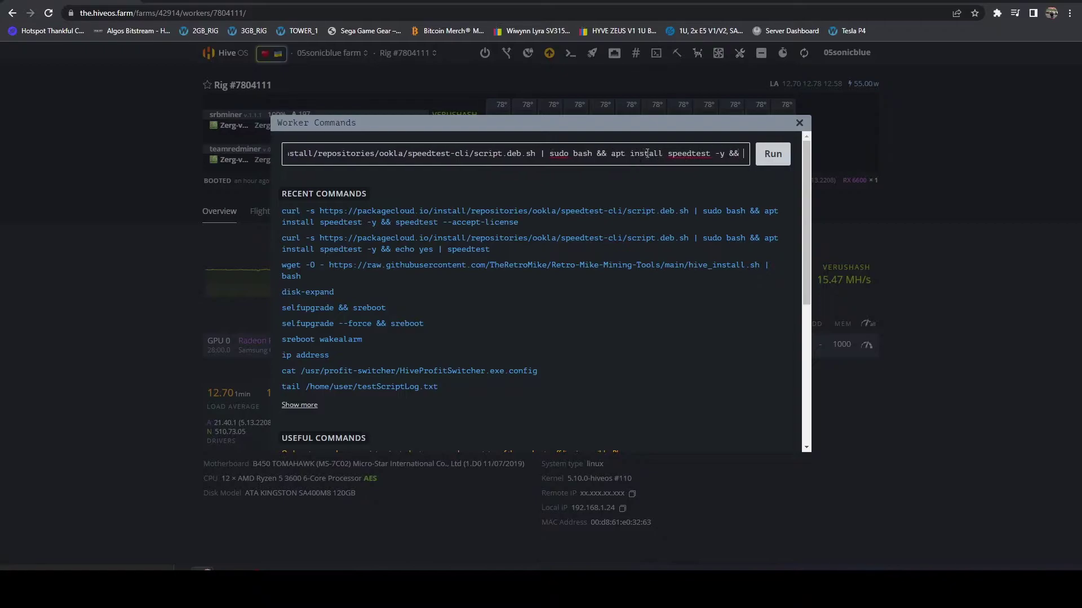
text(speedtest --accept-license)
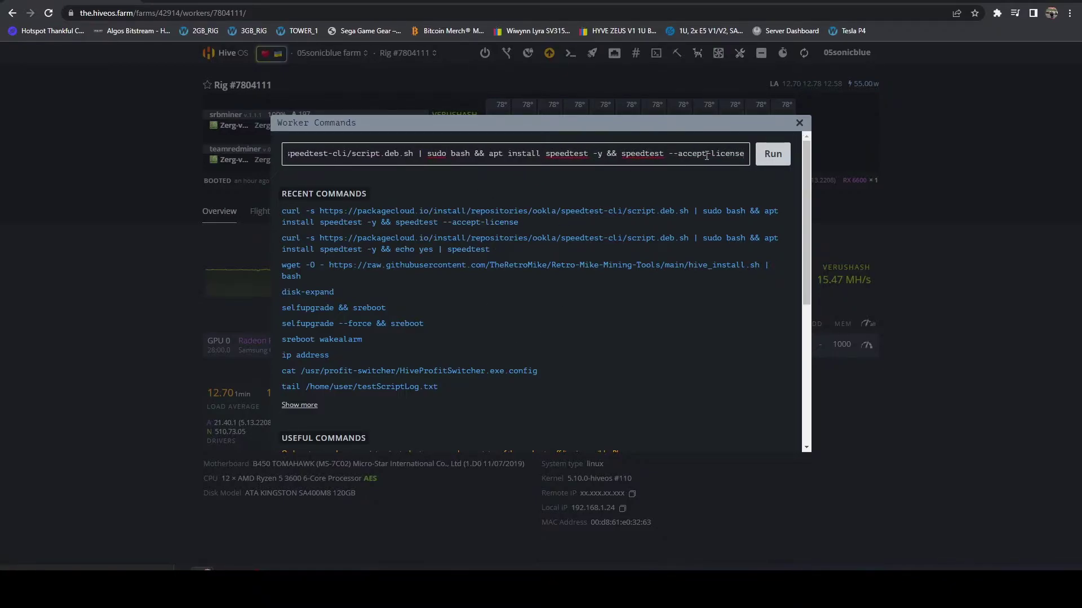
click(772, 153)
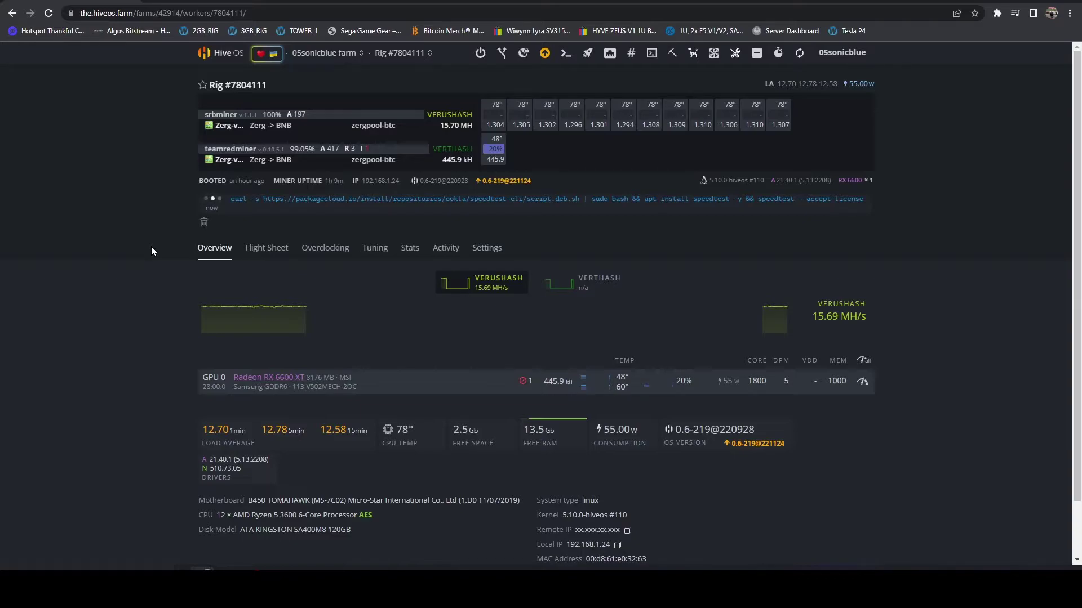
Open Rig #7804111's finished output and scroll to results: 309.83 Mbps down, 325.61 up, 8.19 ms
click(339, 207)
scroll(532, 305, down, 3)
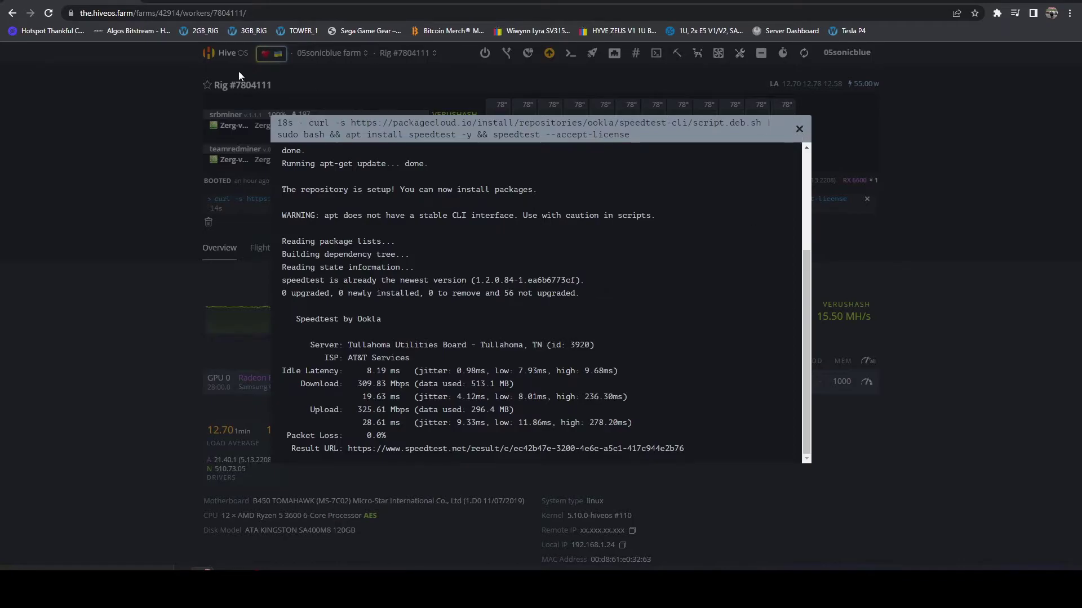
Reload the page, return to the 05sonicblue farm's Workers list, and open the STORJ2 worker
right_click(72, 3)
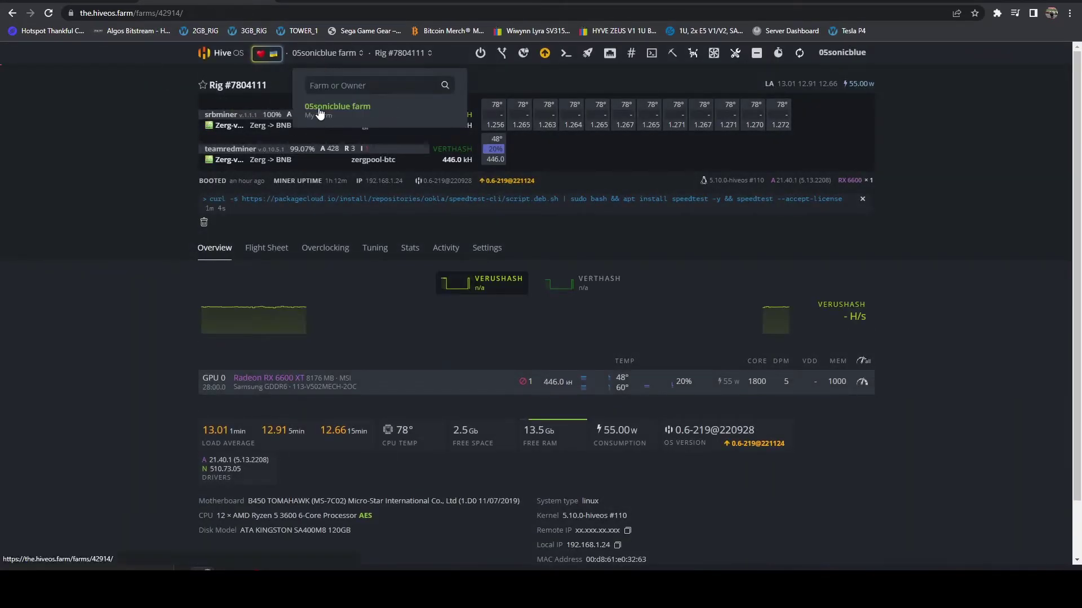
click(319, 106)
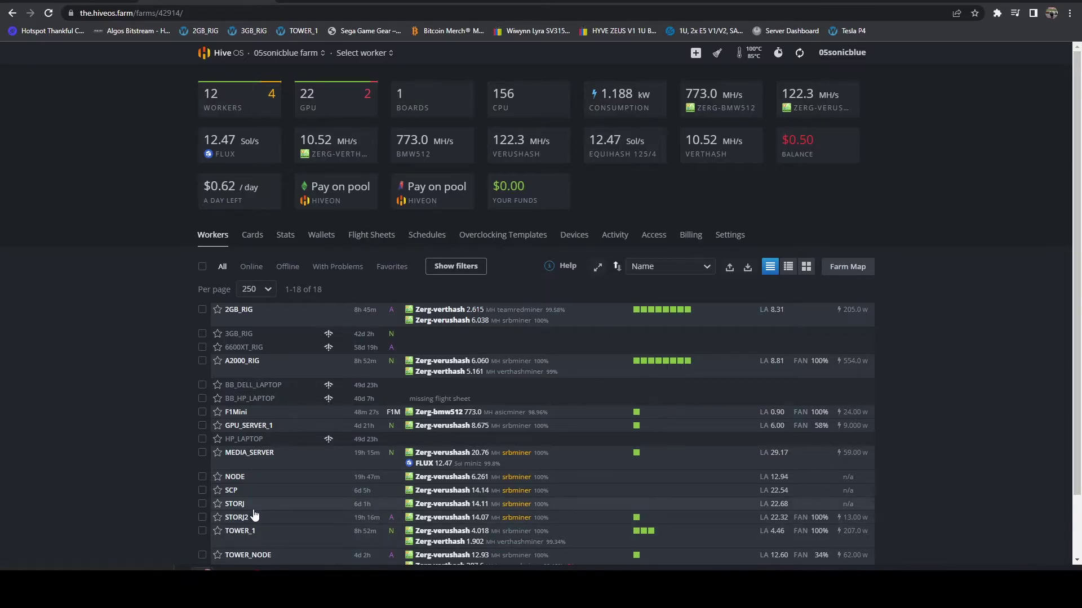
click(237, 518)
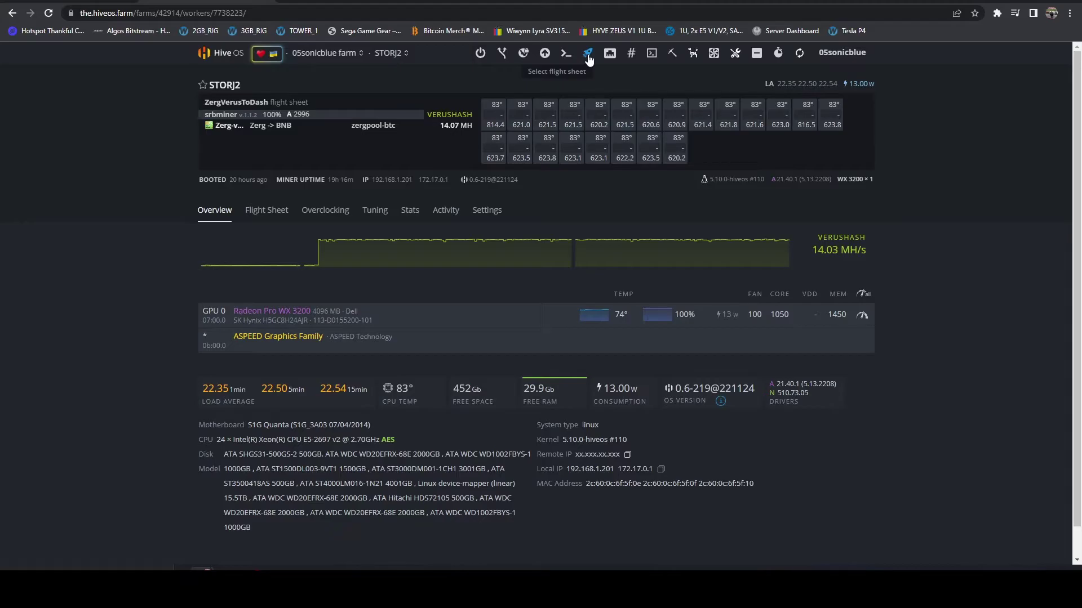
Paste the Ookla speedtest install-and-run command into STORJ2's command console and run it
click(588, 55)
click(568, 52)
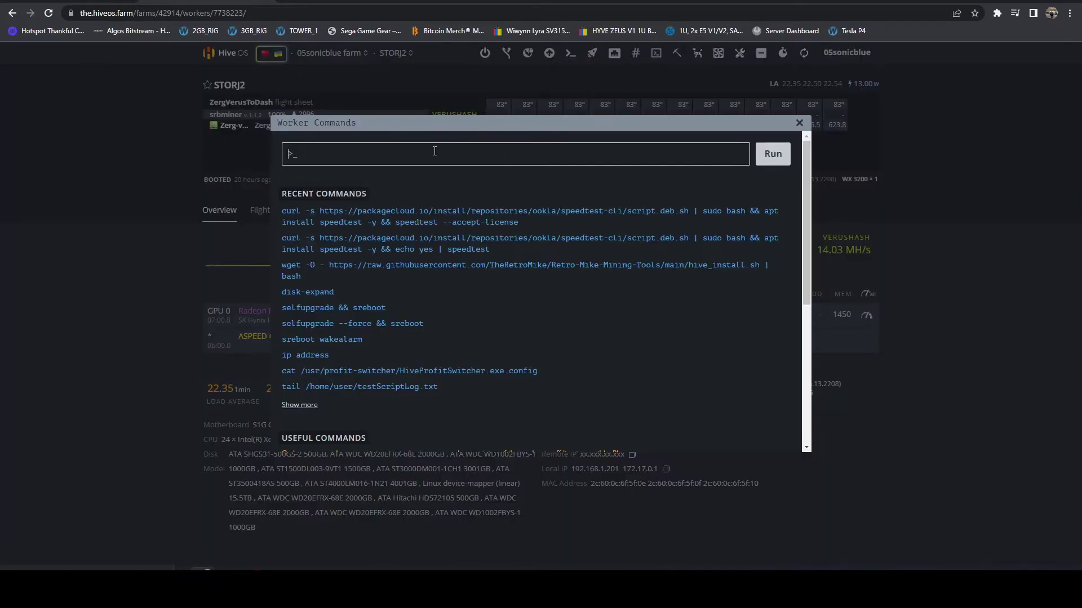
text(curl -s https://packagecloud.io/install/repositories/ookla/speedtest-cli/script.deb.sh | sudo bash && apt install speedtest -y && speedtest --accept-license)
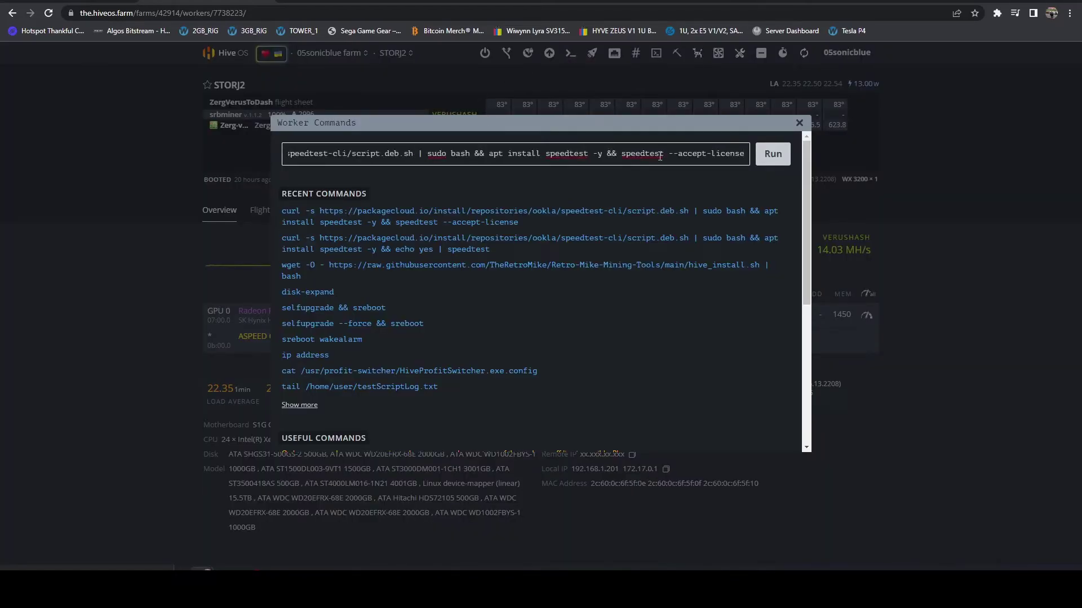
click(767, 157)
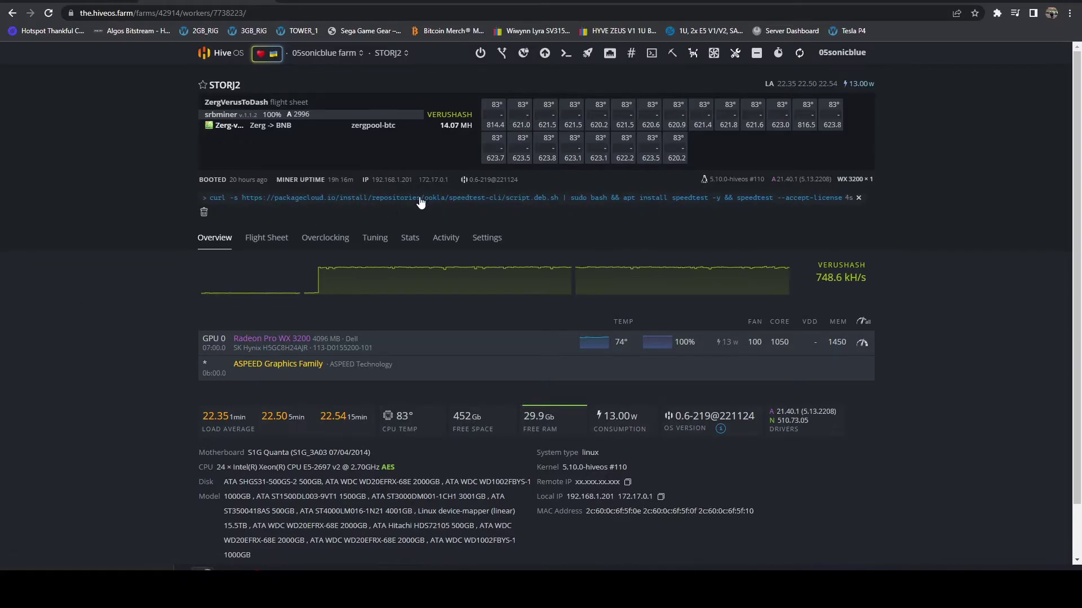
Open STORJ2's finished output and scroll to results: 223.87 Mbps down, 262.65 Mbps up, 8.83 ms
click(424, 198)
scroll(449, 311, down, 5)
scroll(449, 311, down, 2)
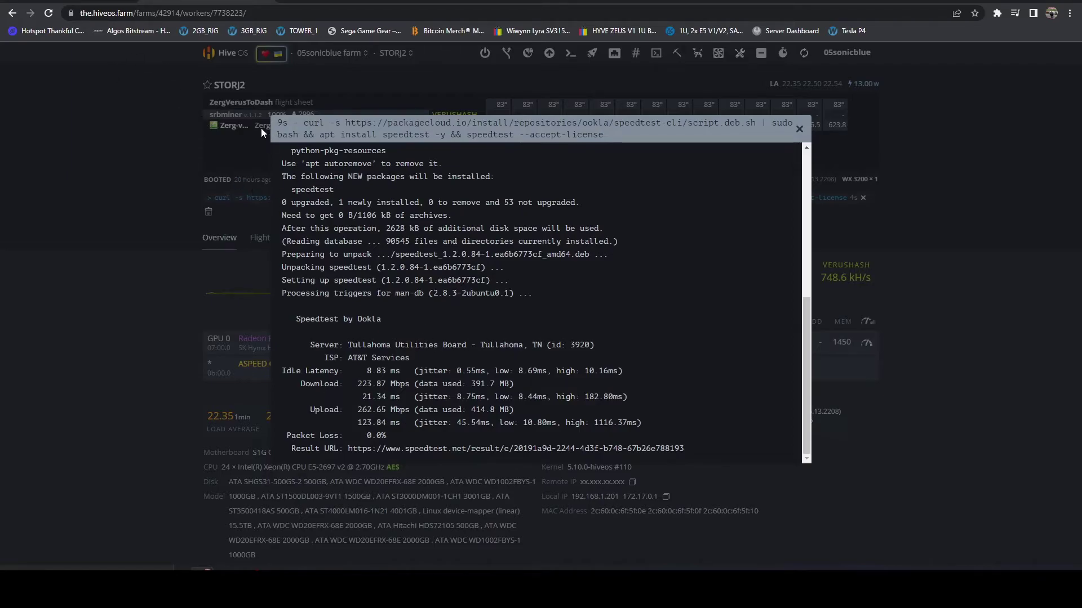
right_click(202, 2)
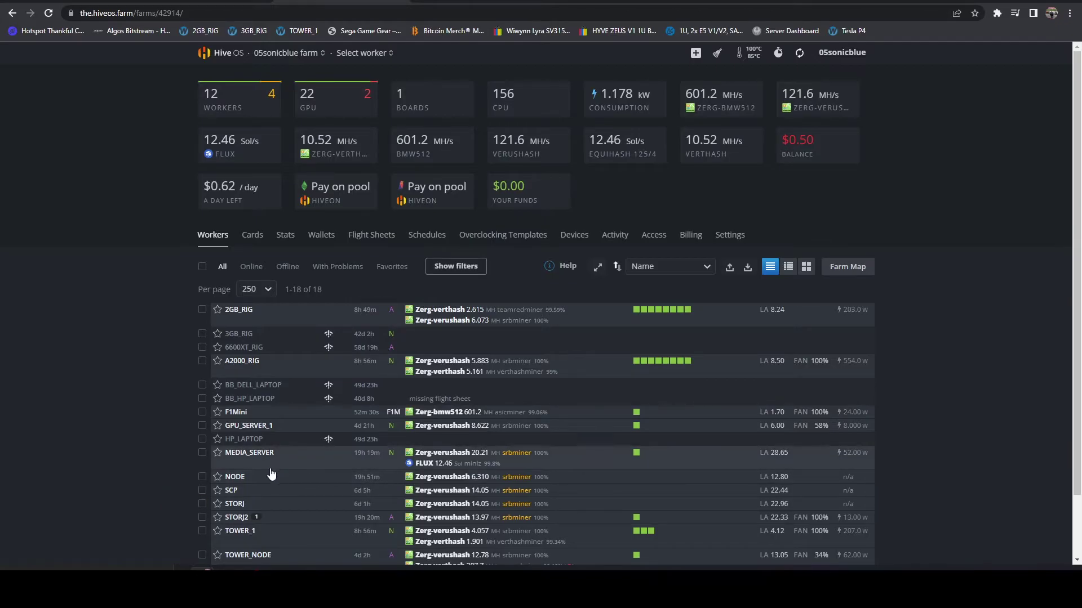
Open the NODE worker's page, showing about 6.3 MH/s verushash on a 16-core Xeon E5-2640 v2
click(235, 478)
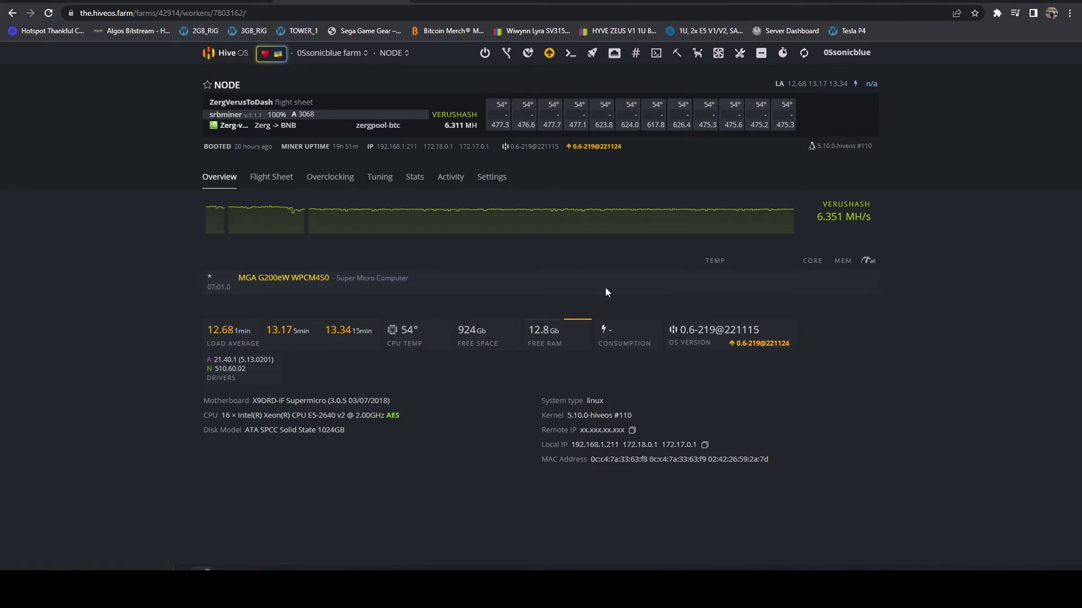
mouse_move(563, 230)
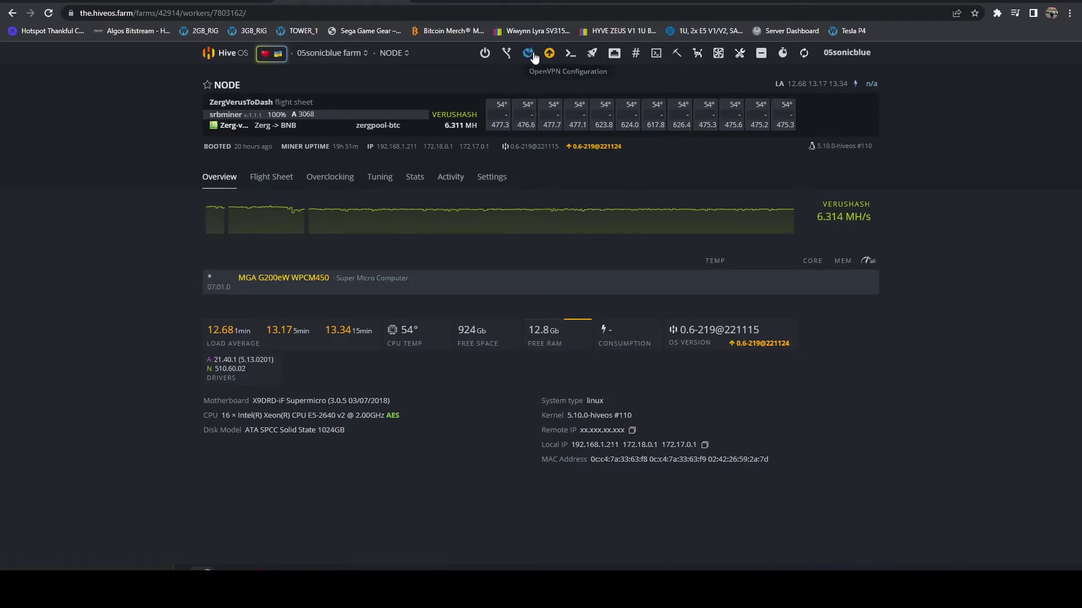
Send the recalled speedtest install-and-run command to the NODE worker
click(566, 61)
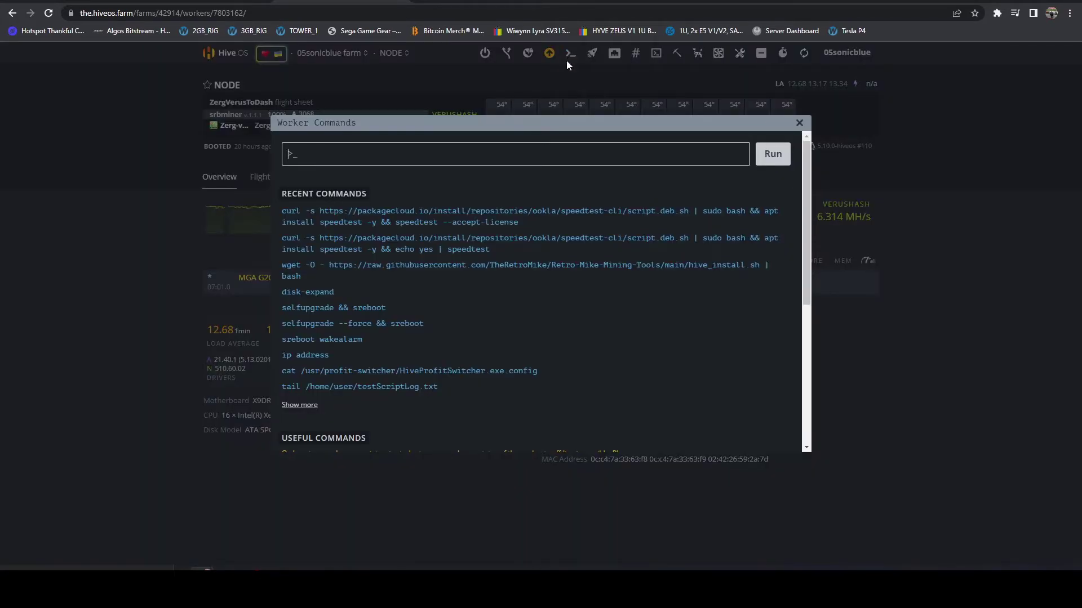
text(curl -s https://packagecloud.io/install/repositories/ookla/speedtest-cli/script.deb.sh | sudo bash && apt install speedtest -y && speedtest --accept-license)
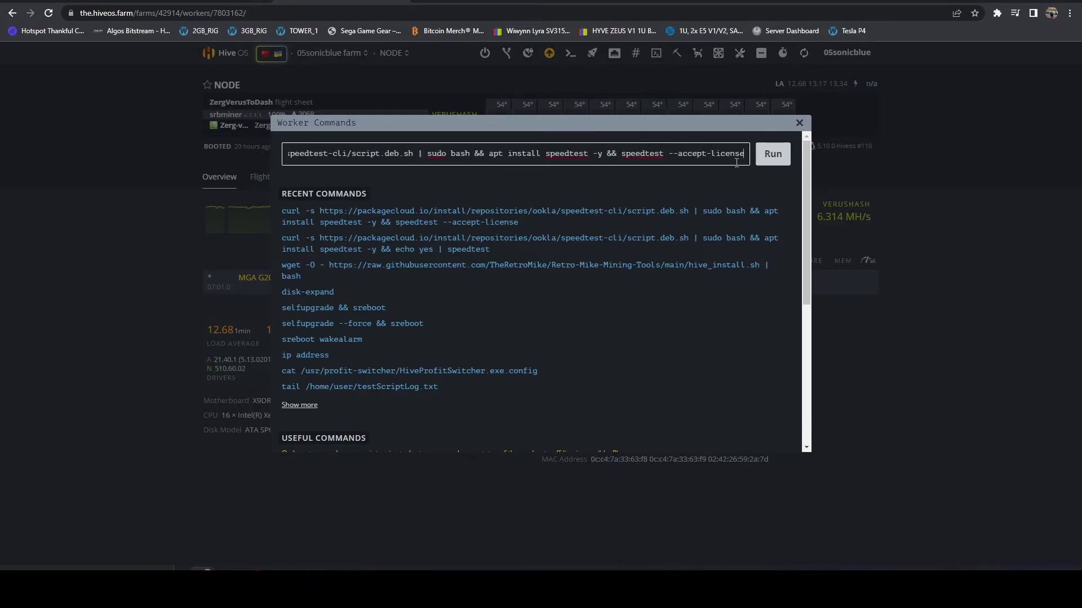
click(773, 155)
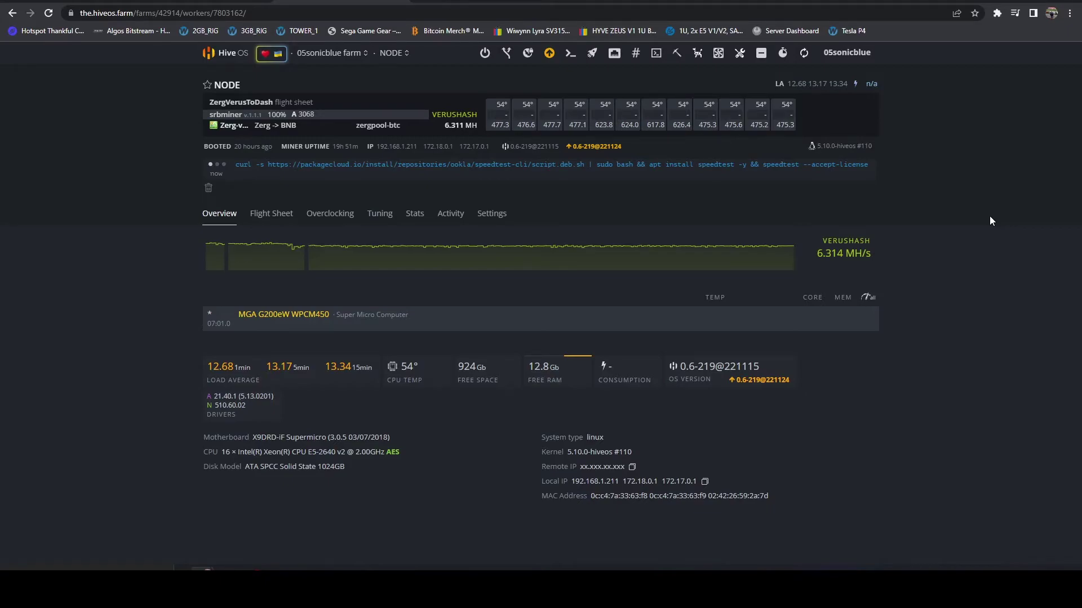
Open NODE's speedtest output and highlight 86.95 Mbps download, 9.16 ms idle latency and other figures
click(590, 175)
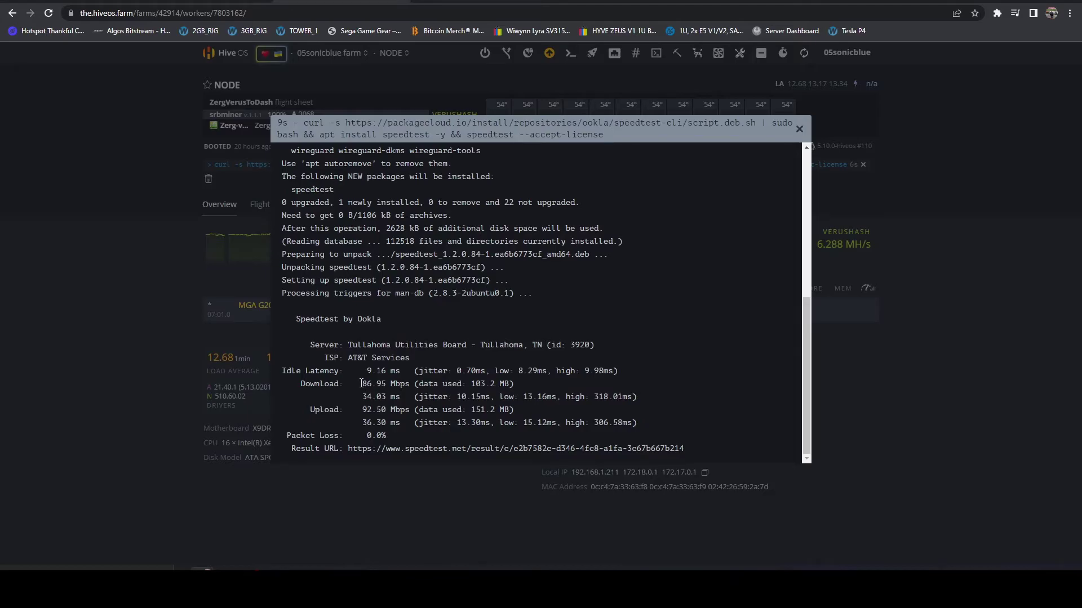
drag(360, 383, 403, 384)
drag(390, 371, 369, 371)
drag(367, 396, 390, 410)
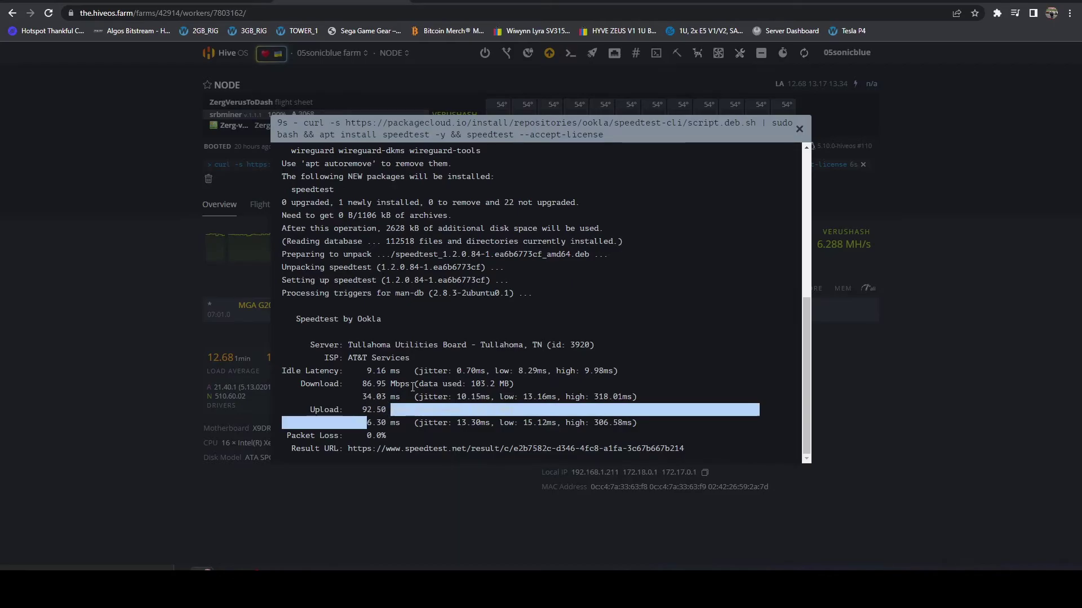
click(413, 387)
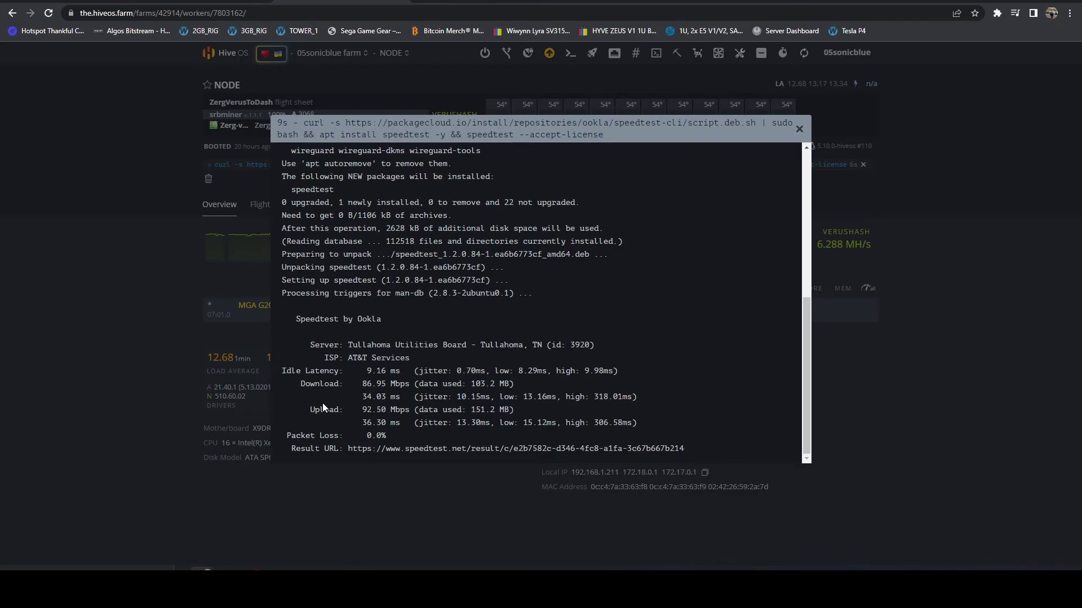
Highlight the 86.95 Mbps download value, then close the speedtest output window
drag(411, 383, 358, 382)
click(404, 412)
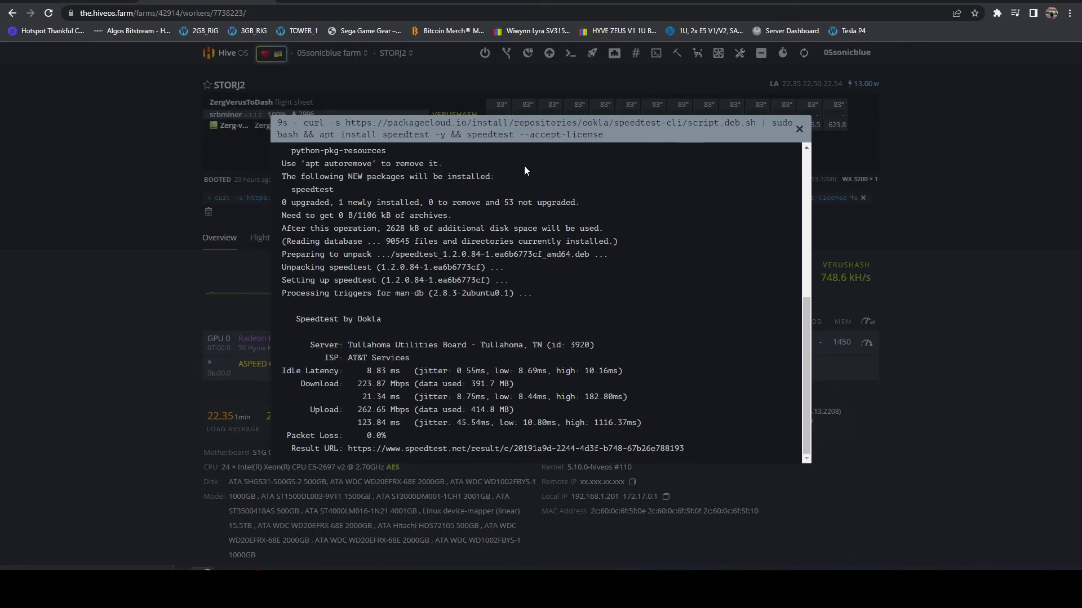
click(802, 128)
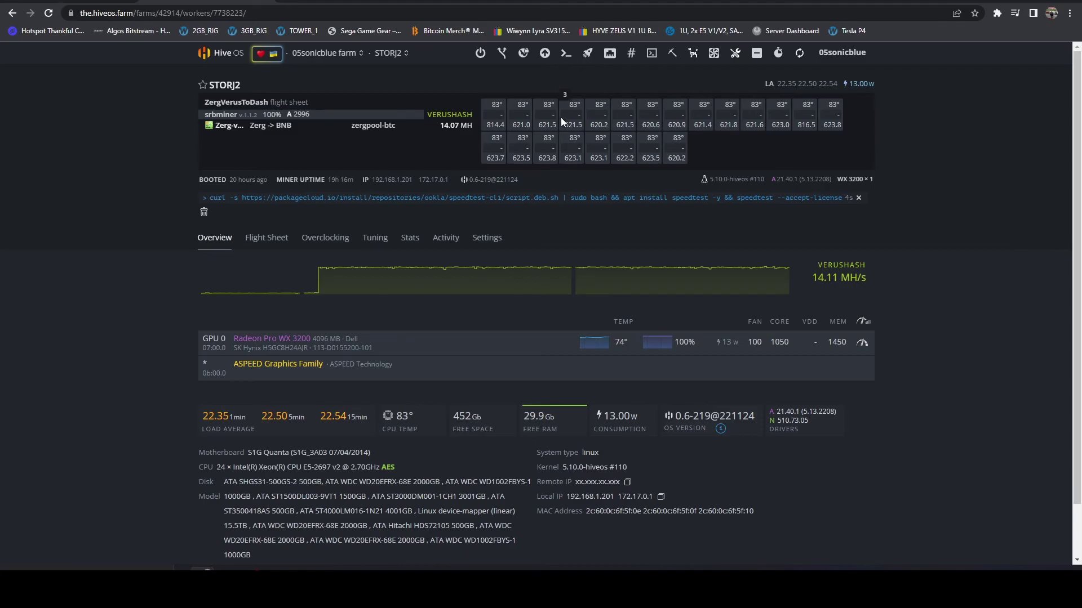
Trim the recalled command to just 'speedtest --accept-license' and run it on STORJ2
click(565, 52)
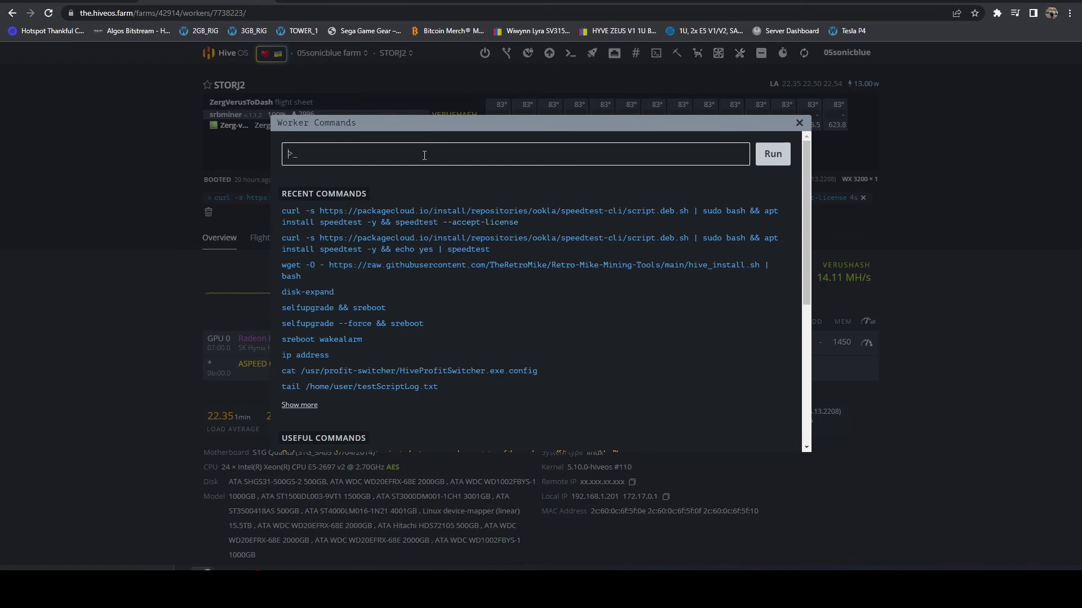
text(curl -s https://packagecloud.io/install/repositories/ookla/speedtest-cli/script.deb.sh | sudo bash && apt install speedtest -y && speedtest --accept-license)
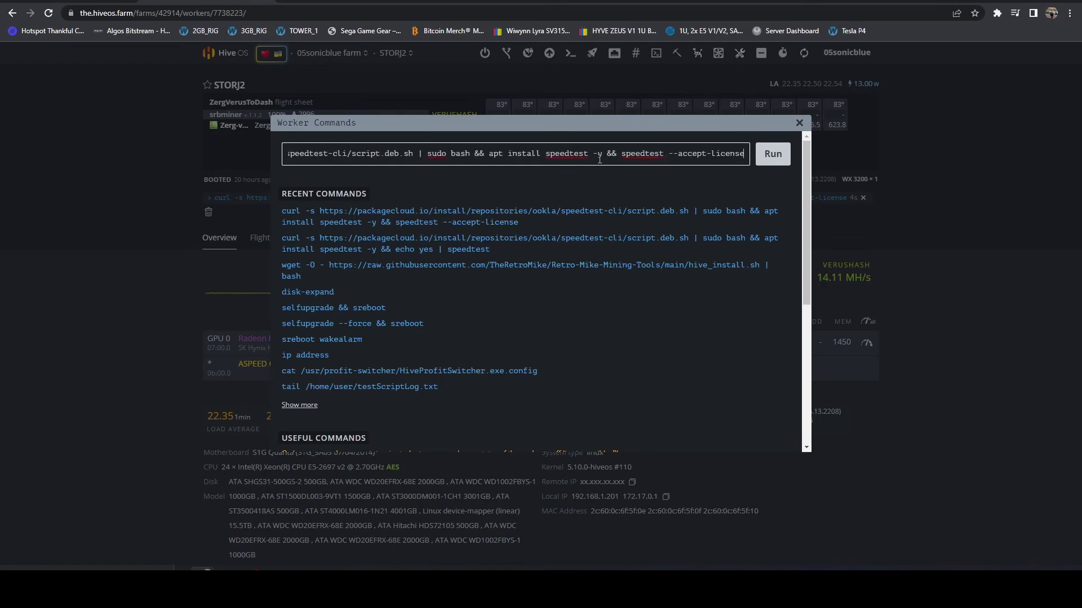
drag(621, 153, 281, 154)
key(BackSpace)
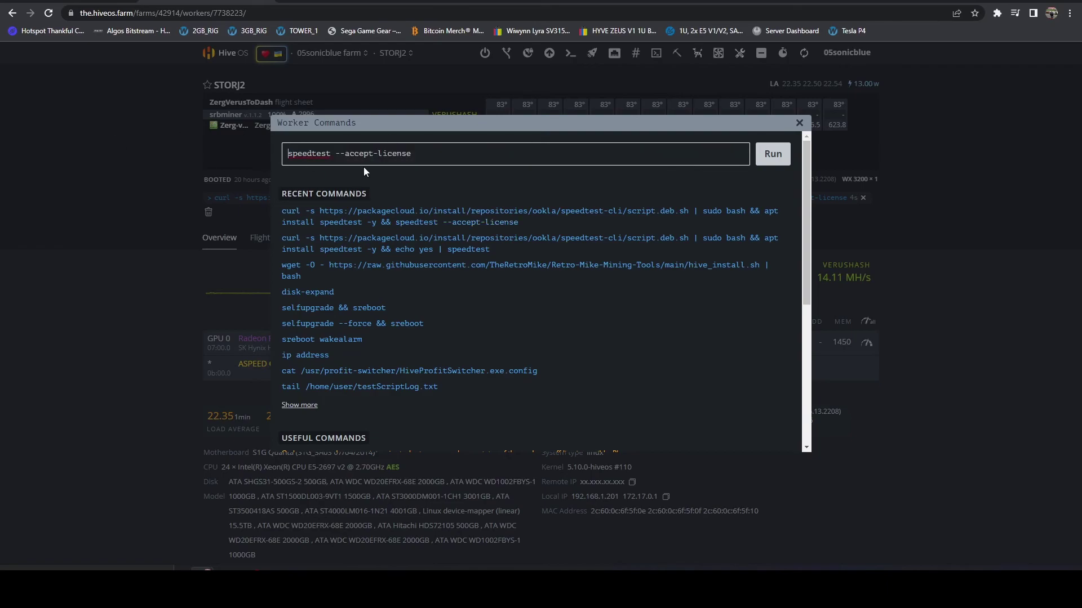
click(770, 158)
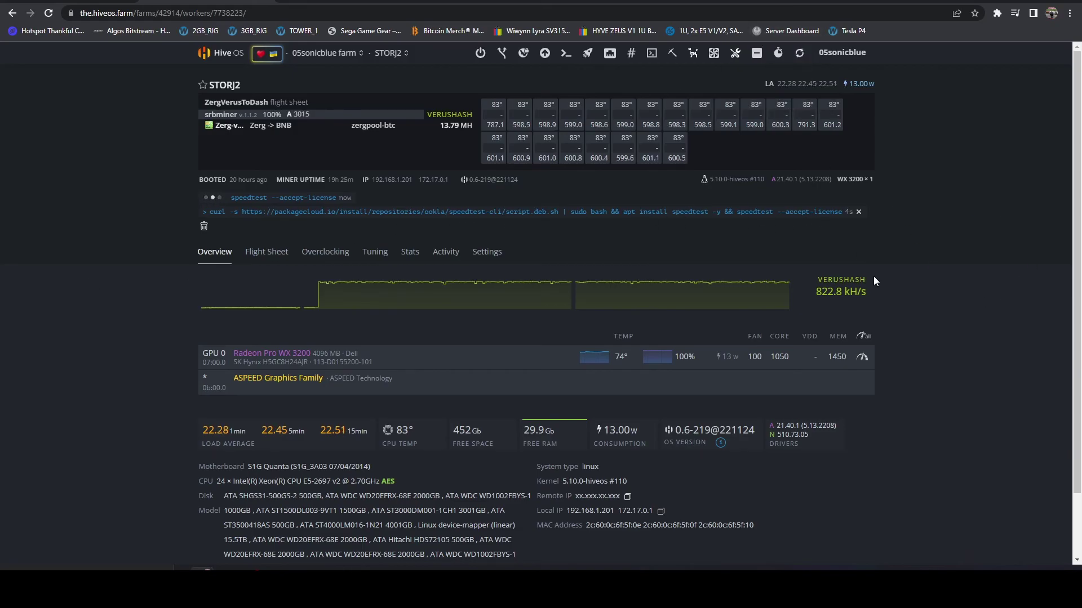
Refresh STORJ2's command log and view the 'speedtest --accept-license' output: 196.00 Mbps down, 277.69 Mbps up
click(804, 59)
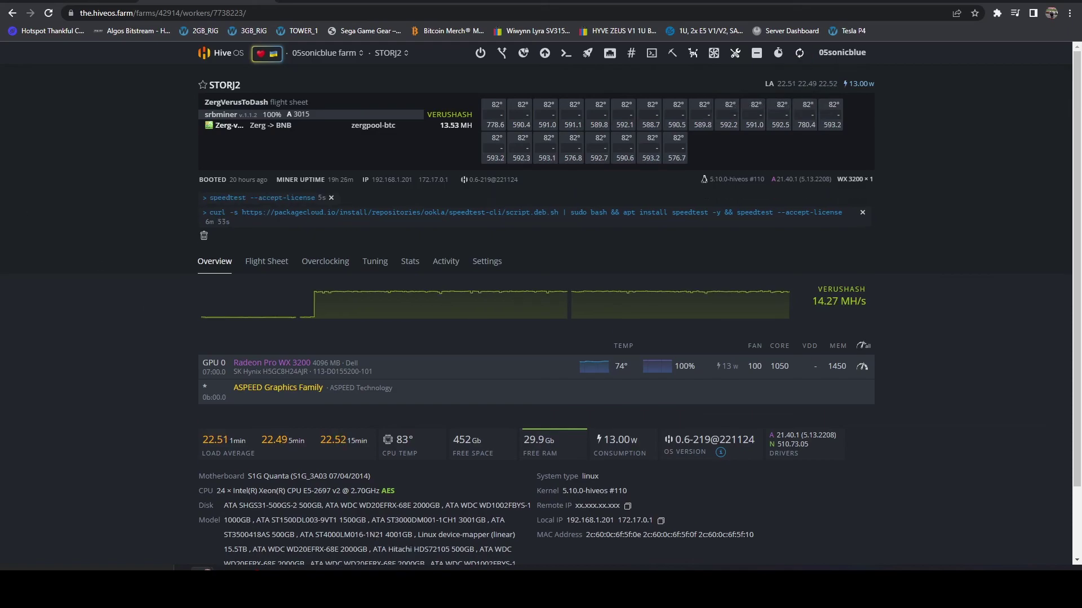
click(231, 200)
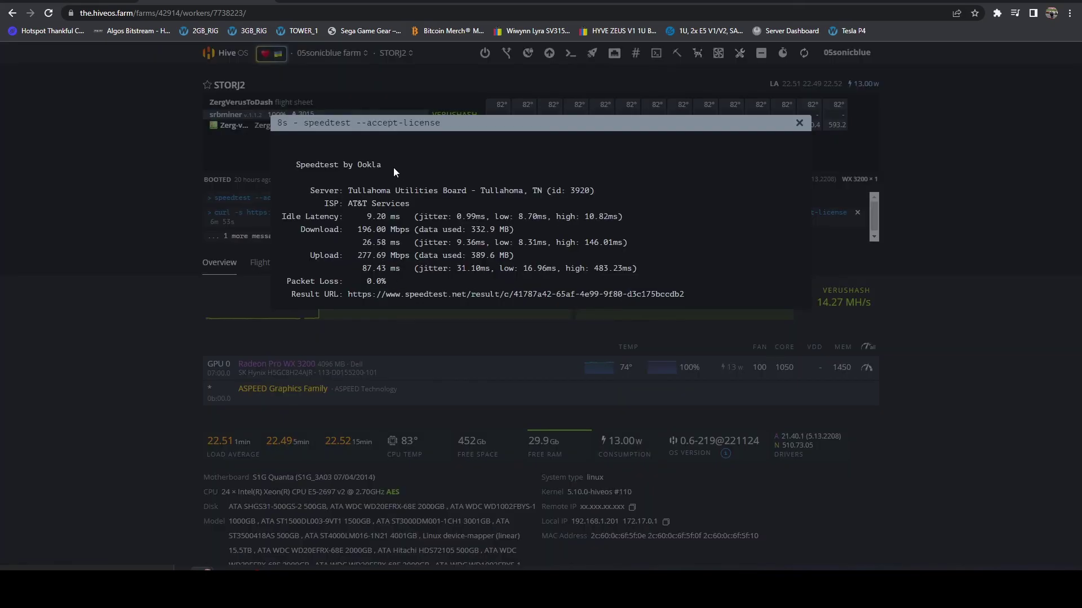